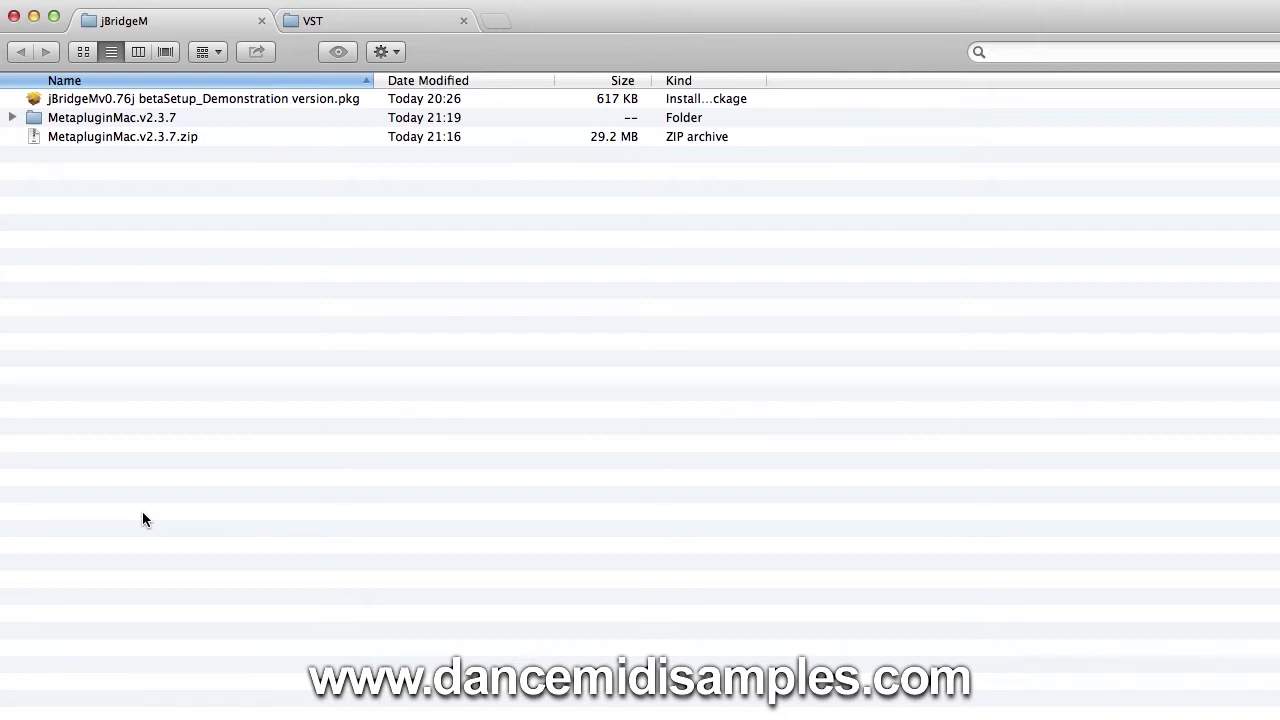
Step: Return to the jBridgeM download folder in Finder, showing the jBridgeMv0.76j installer .pkg
{"action": "left_click", "coordinate": [374, 22]}
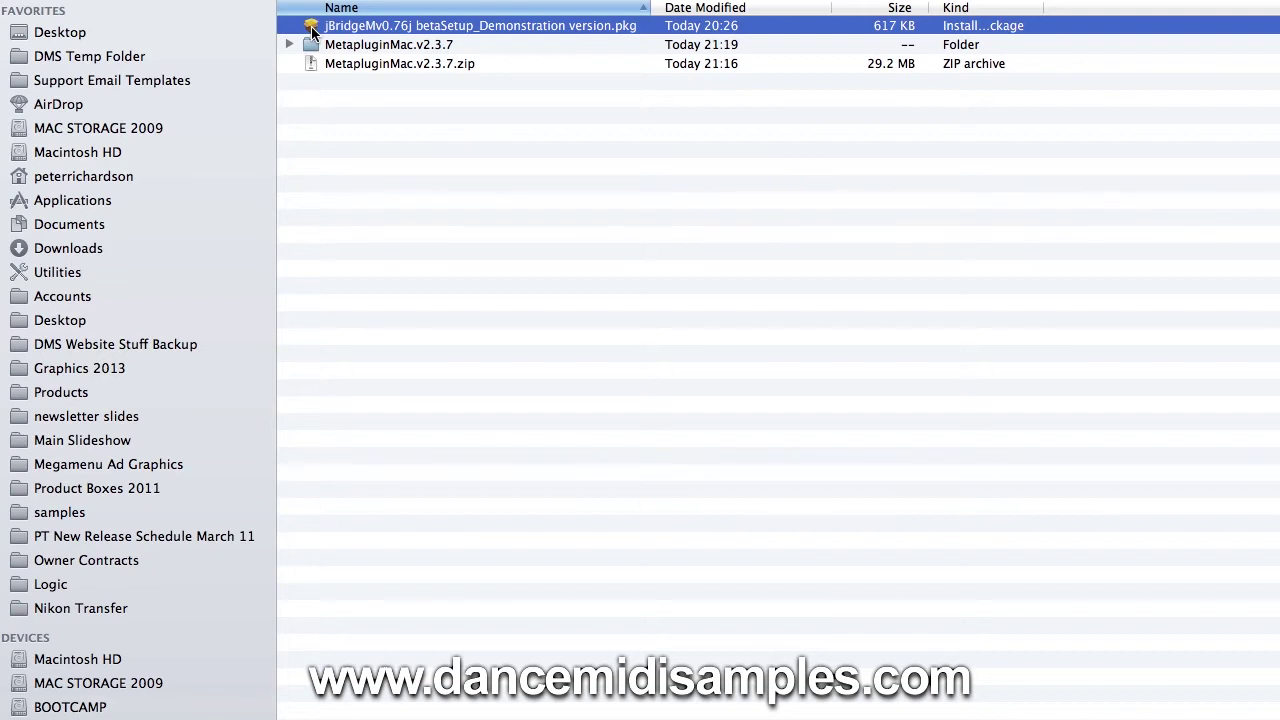
Step: Run the jBridgeMv0.76j installer, accept its licence and start the standard installation
{"action": "double_click", "coordinate": [311, 28]}
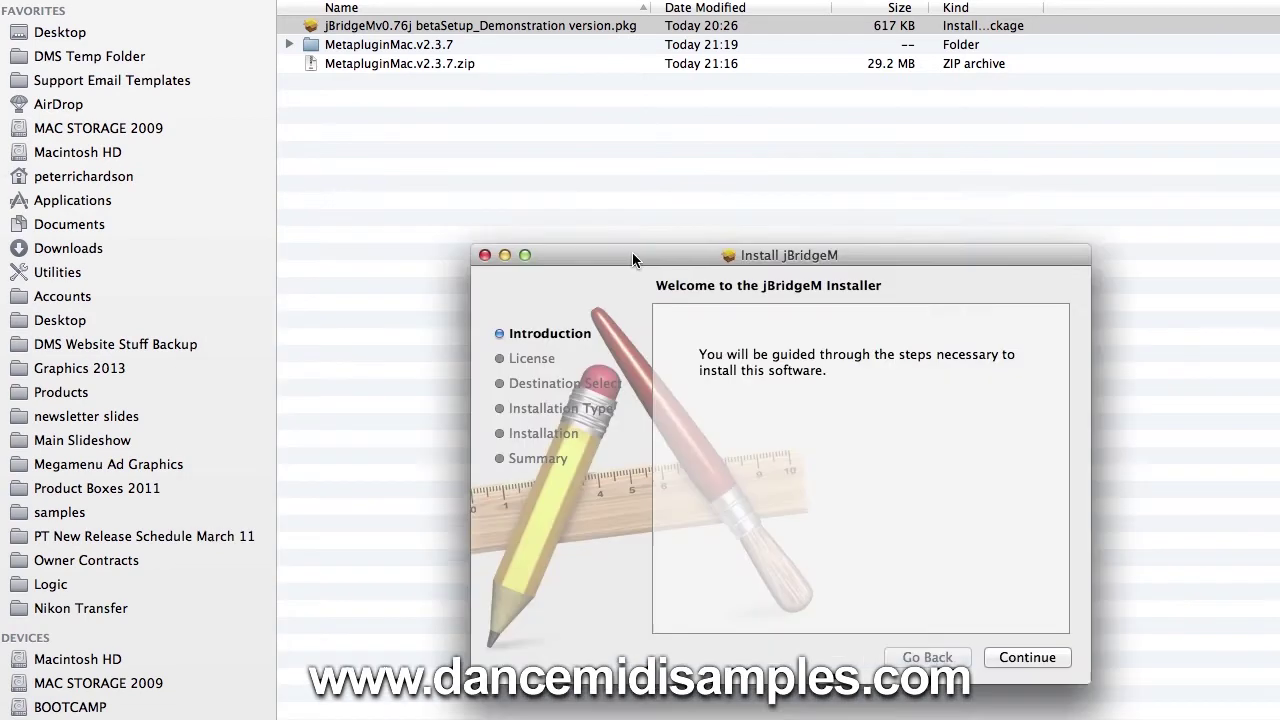
{"action": "left_click_drag", "start_coordinate": [792, 251], "coordinate": [352, 129]}
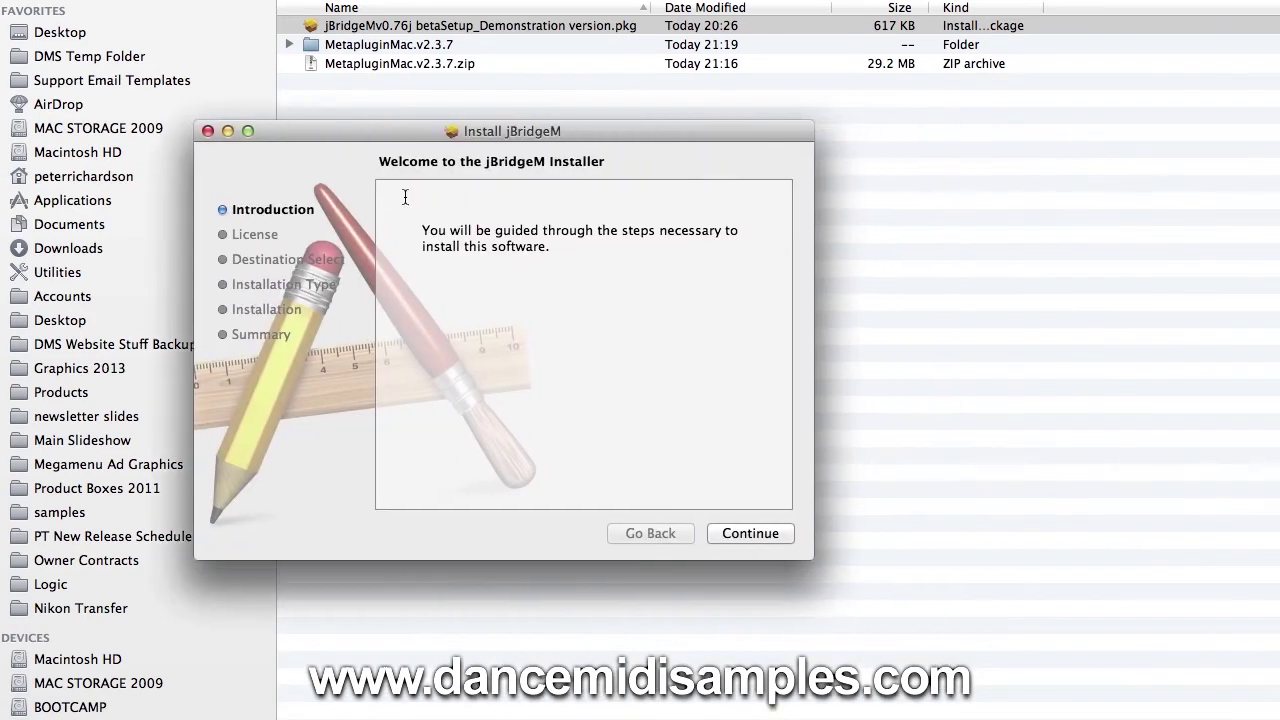
{"action": "left_click", "coordinate": [733, 533]}
{"action": "left_click", "coordinate": [733, 533]}
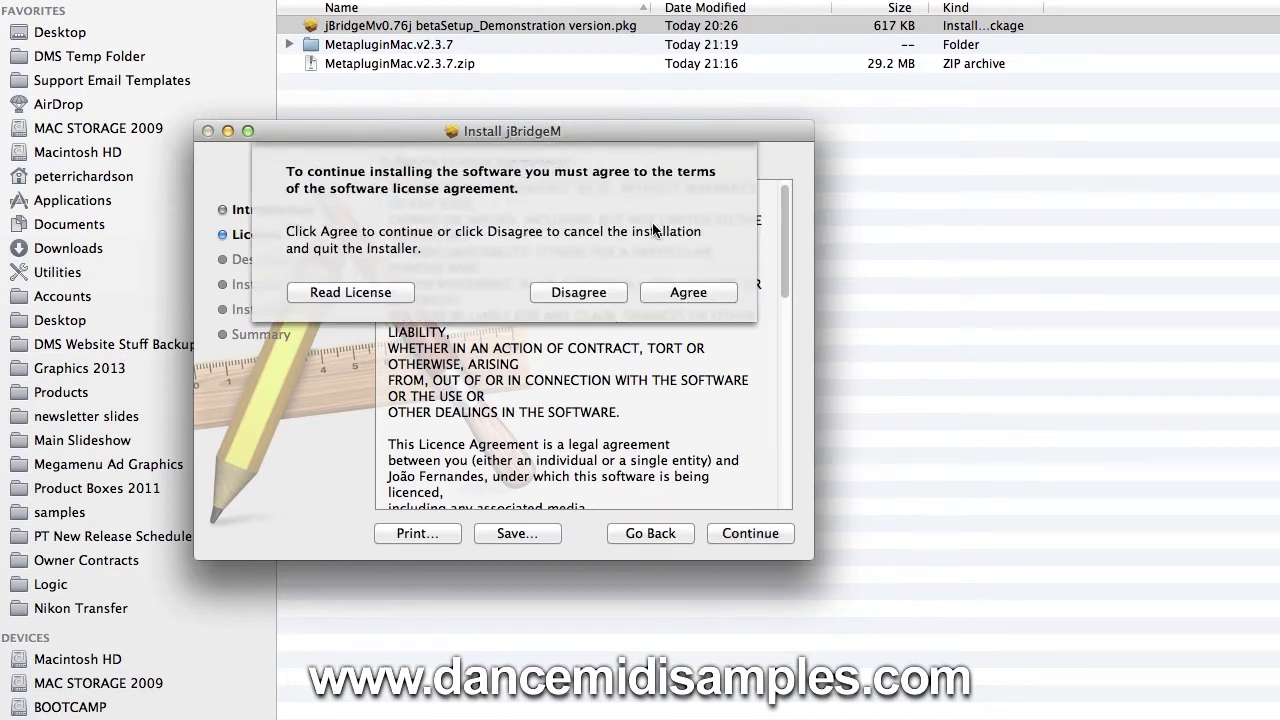
{"action": "left_click", "coordinate": [682, 292]}
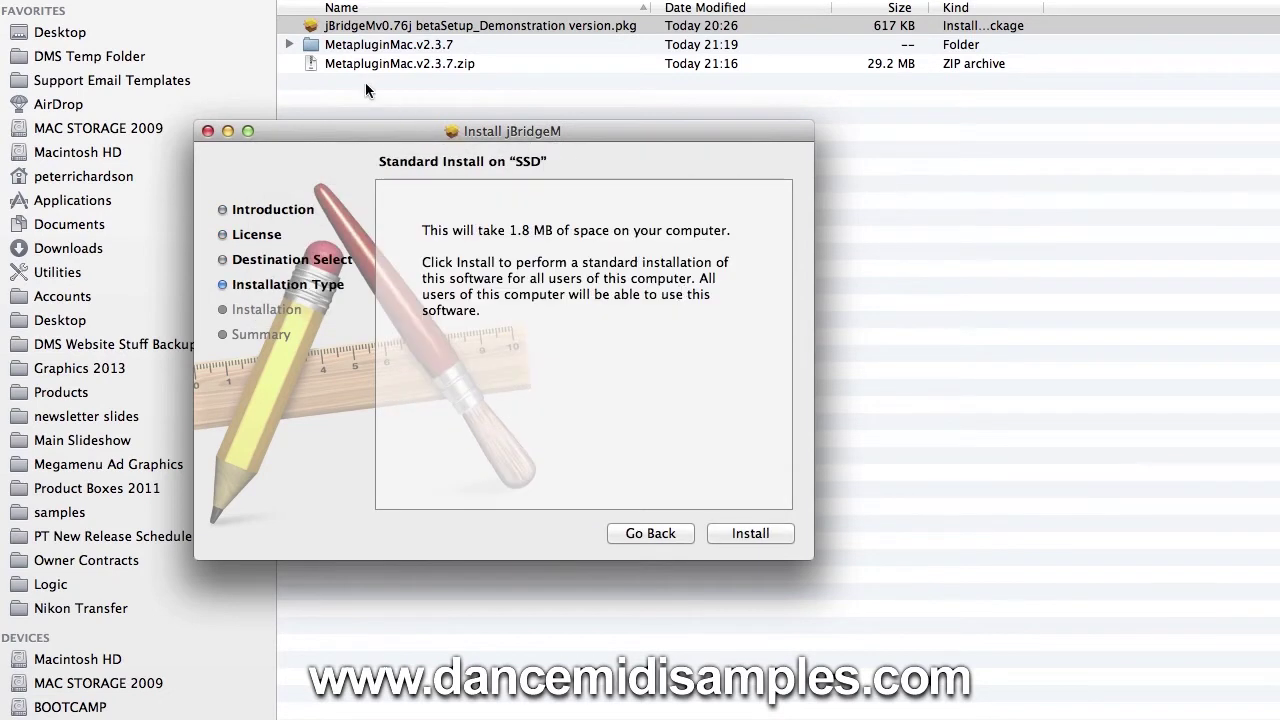
{"action": "left_click", "coordinate": [753, 533]}
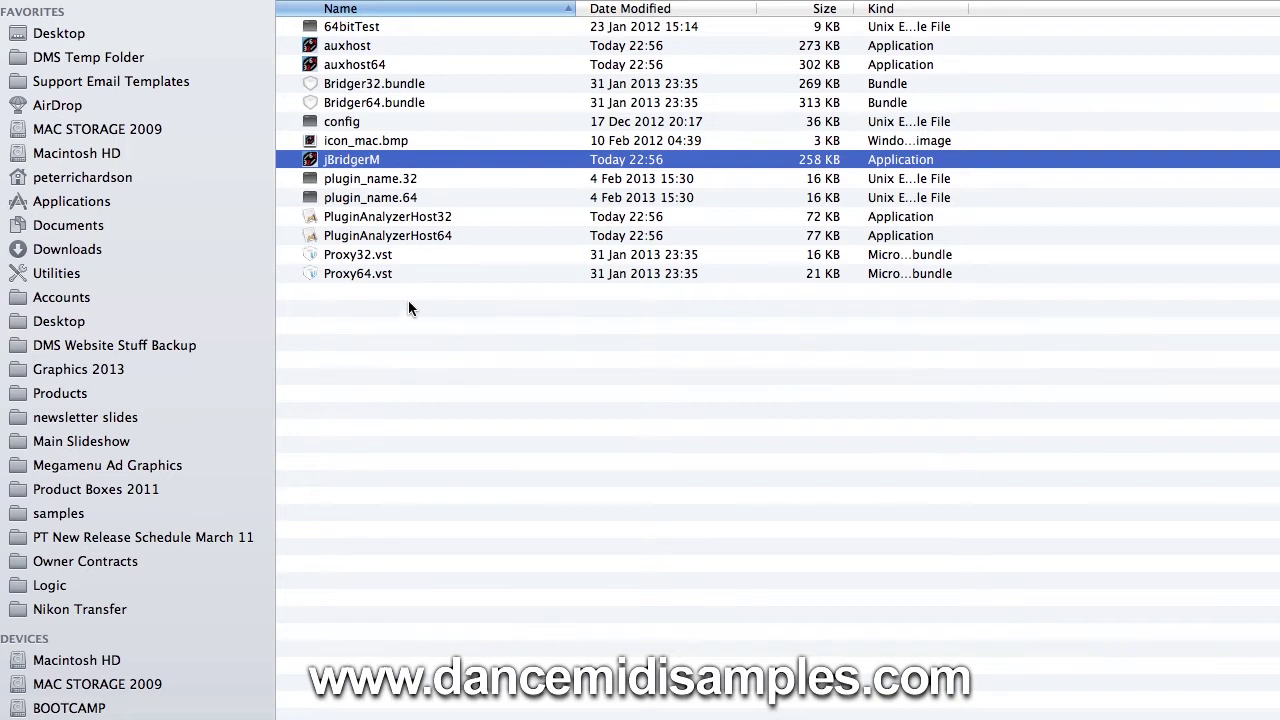
Step: Launch the installed jBridgerM application from the jBridgeM folder
{"action": "double_click", "coordinate": [311, 165]}
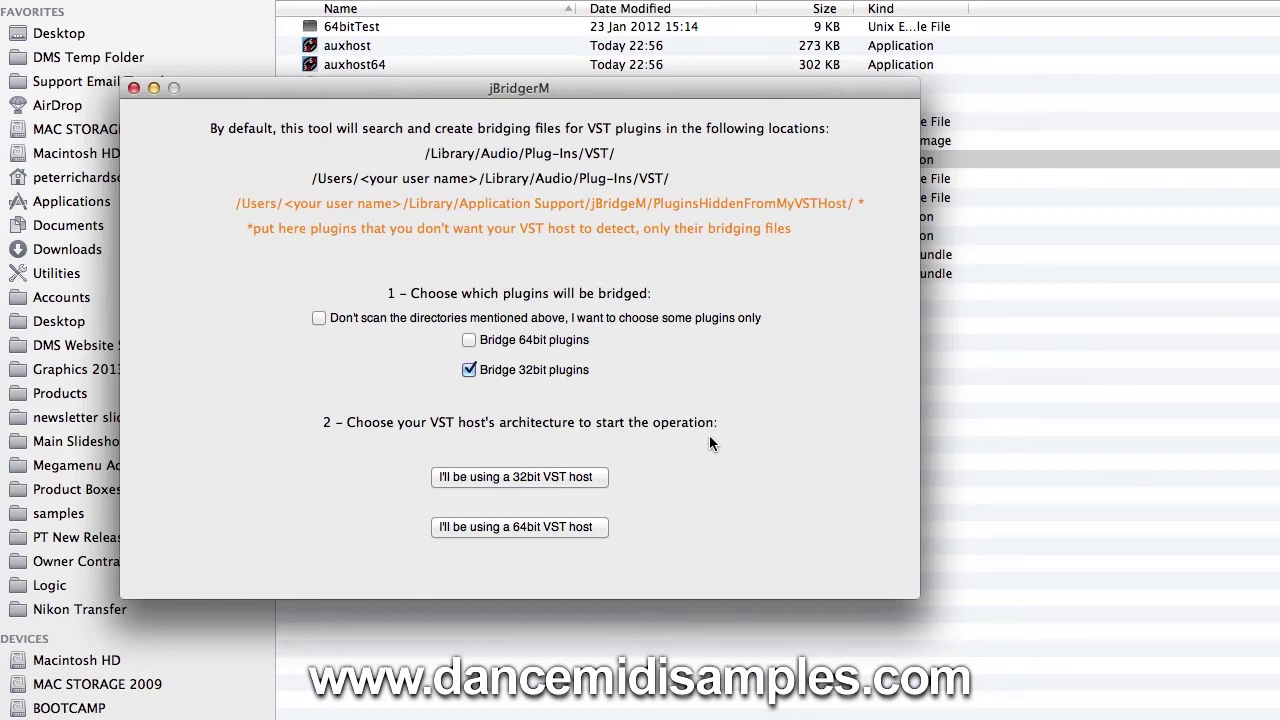
Step: Bridge the 32-bit plugins for a 64-bit VST host, then close jBridgerM
{"action": "left_click", "coordinate": [480, 528]}
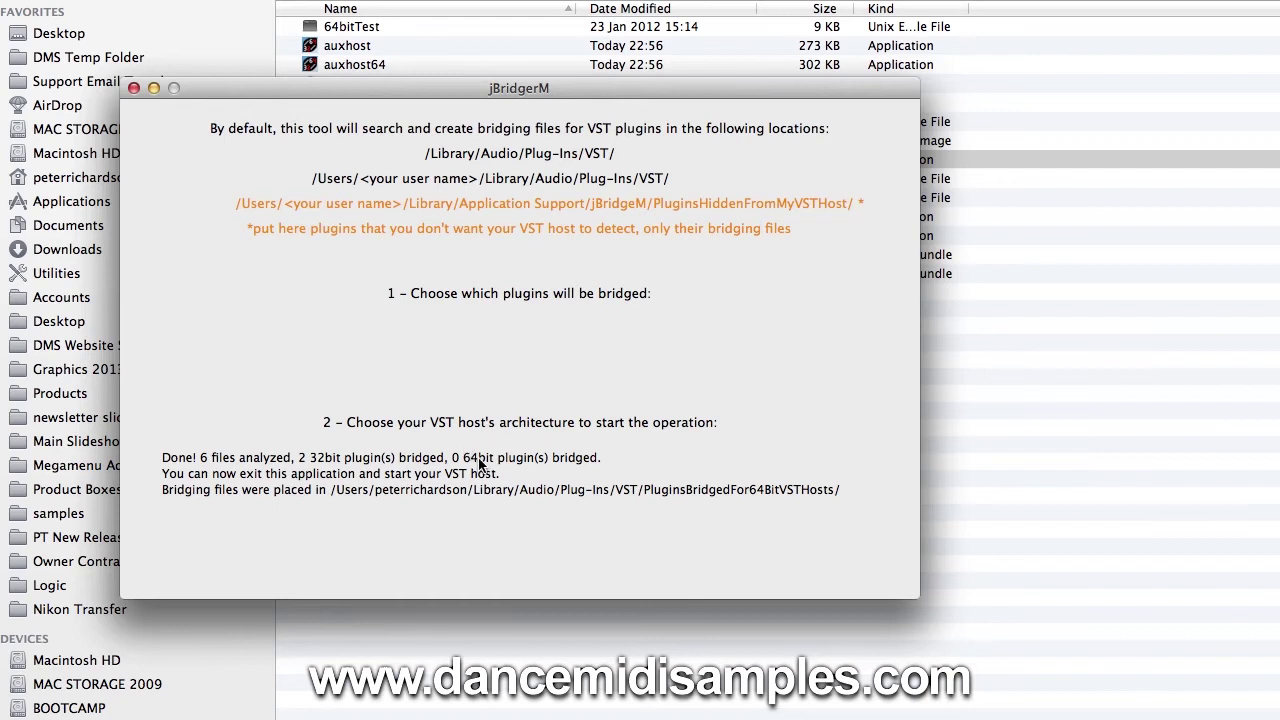
{"action": "left_click", "coordinate": [133, 88]}
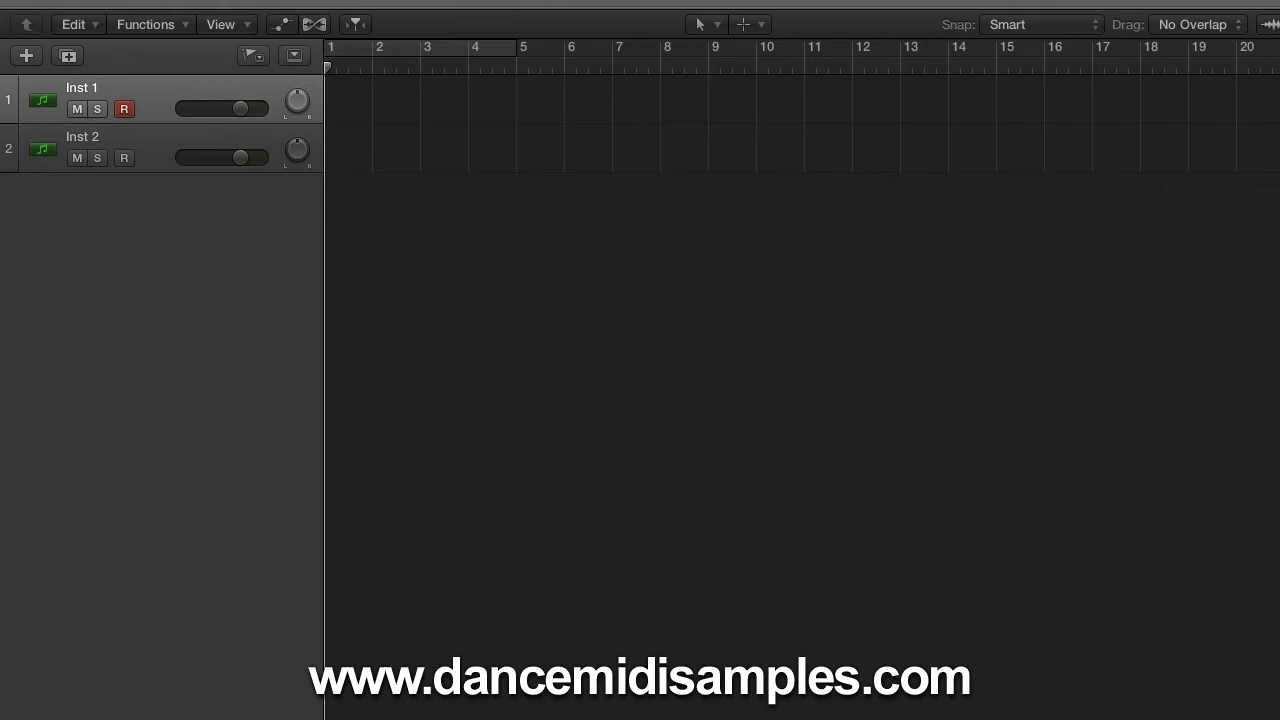
Step: Delete the Inst 2 track from the Logic project
{"action": "key", "text": "super+BackSpace"}
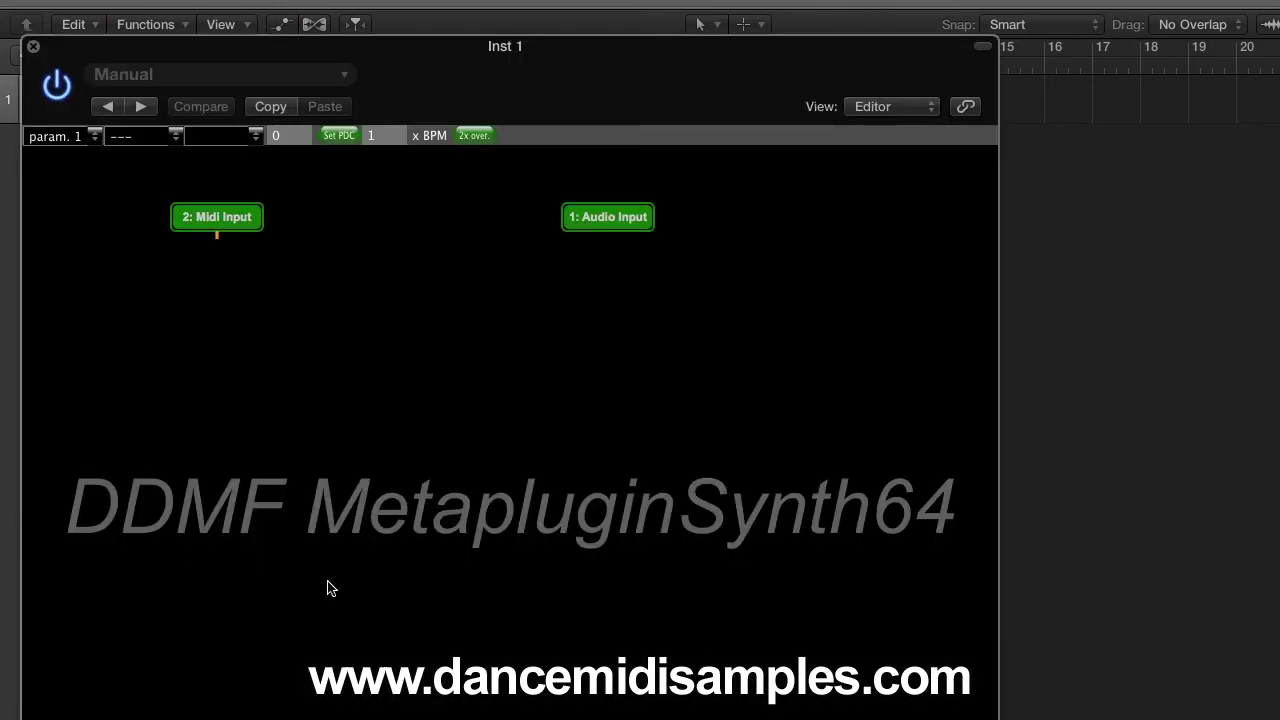
Step: Load Sylenth1.vst from Library > Audio > Plug-Ins > VST's bridged 64-bit folder into the Metaplugin
{"action": "right_click", "coordinate": [453, 446]}
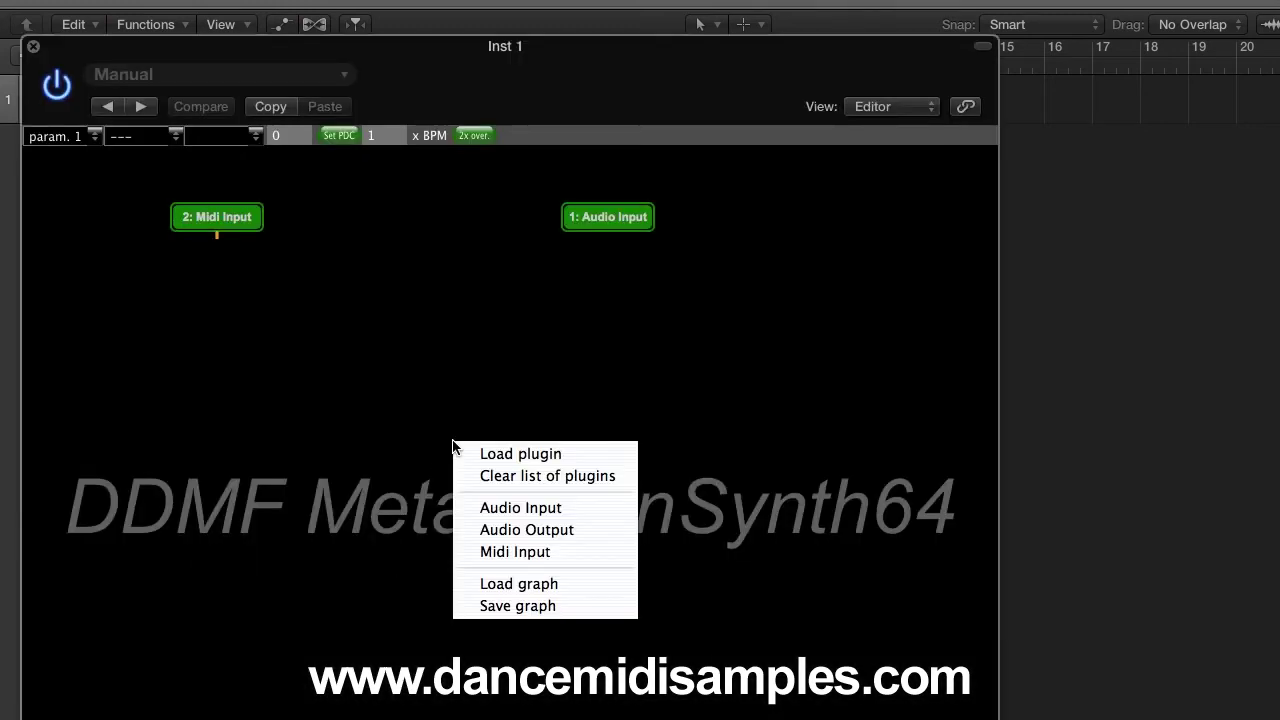
{"action": "left_click", "coordinate": [478, 453]}
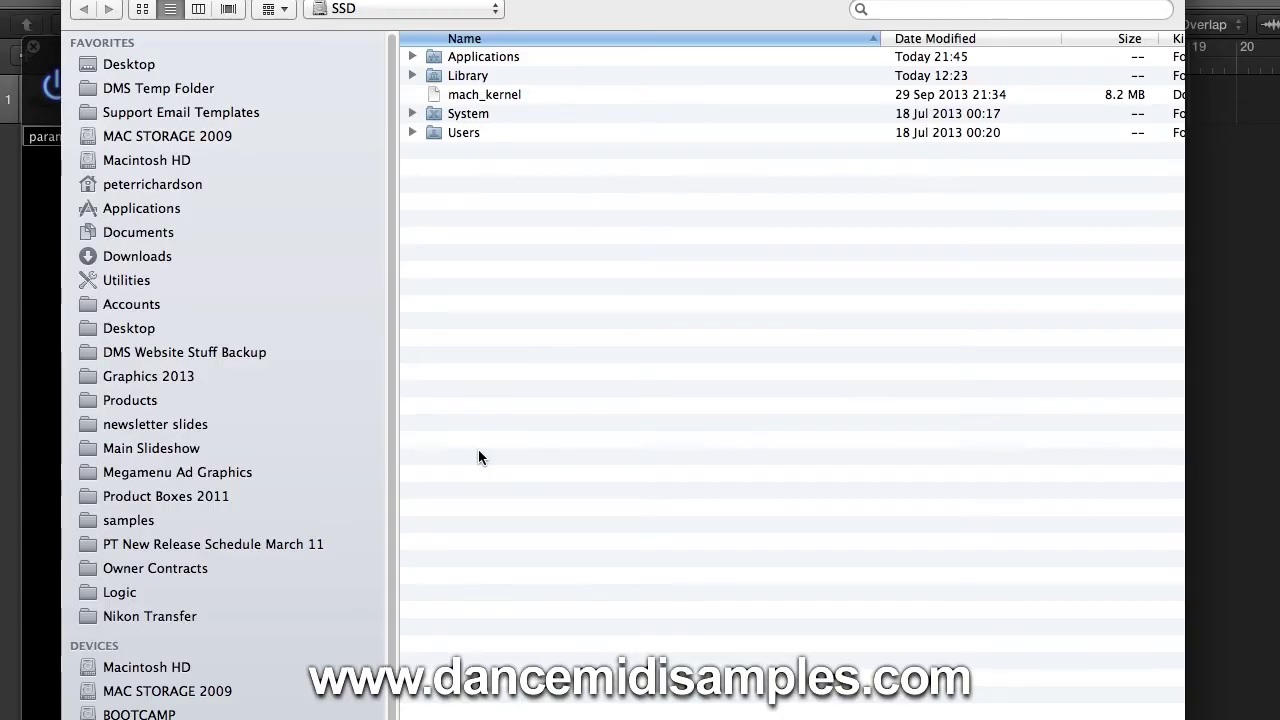
{"action": "double_click", "coordinate": [434, 75]}
{"action": "scroll", "coordinate": [429, 314], "scroll_direction": "up", "scroll_amount": 5}
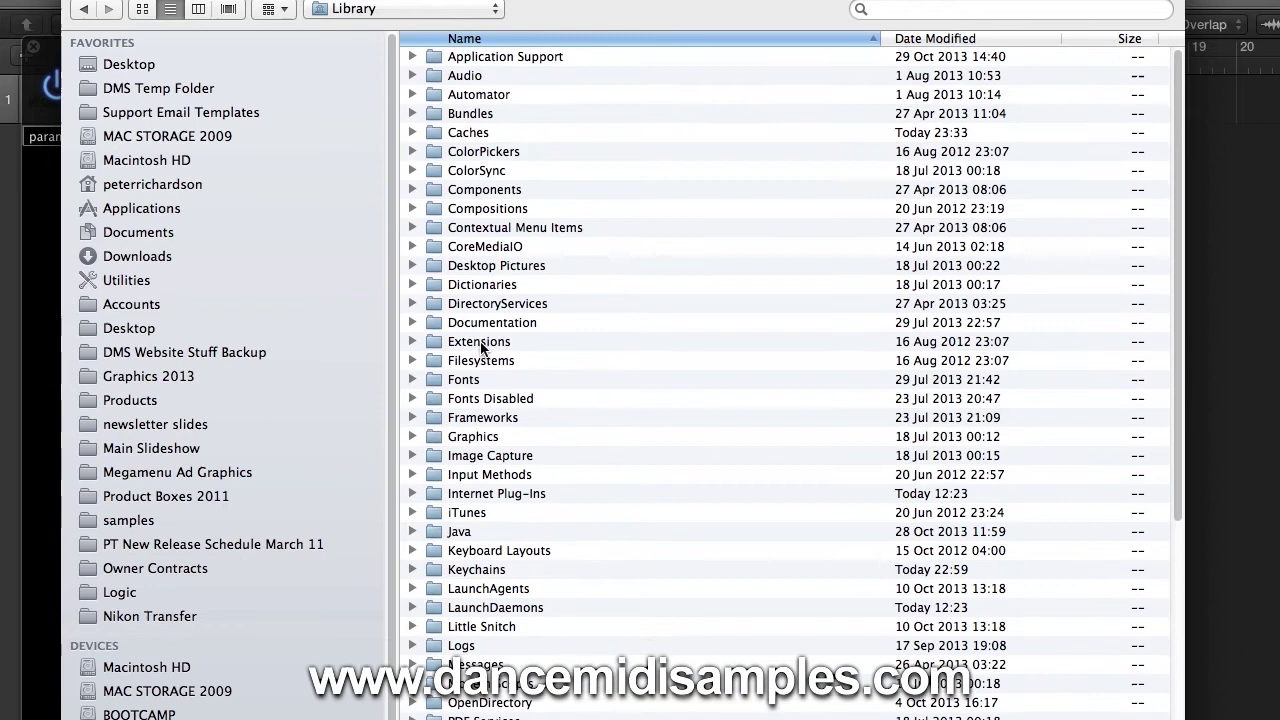
{"action": "double_click", "coordinate": [465, 82]}
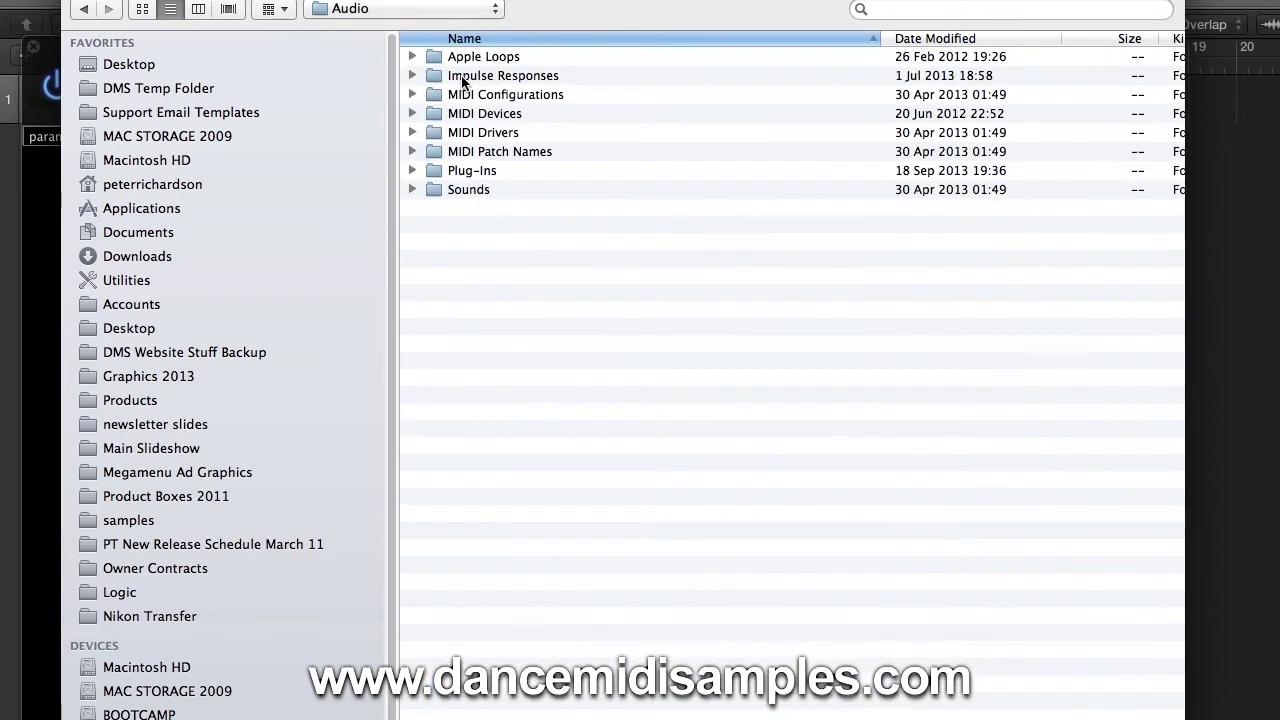
{"action": "double_click", "coordinate": [430, 170]}
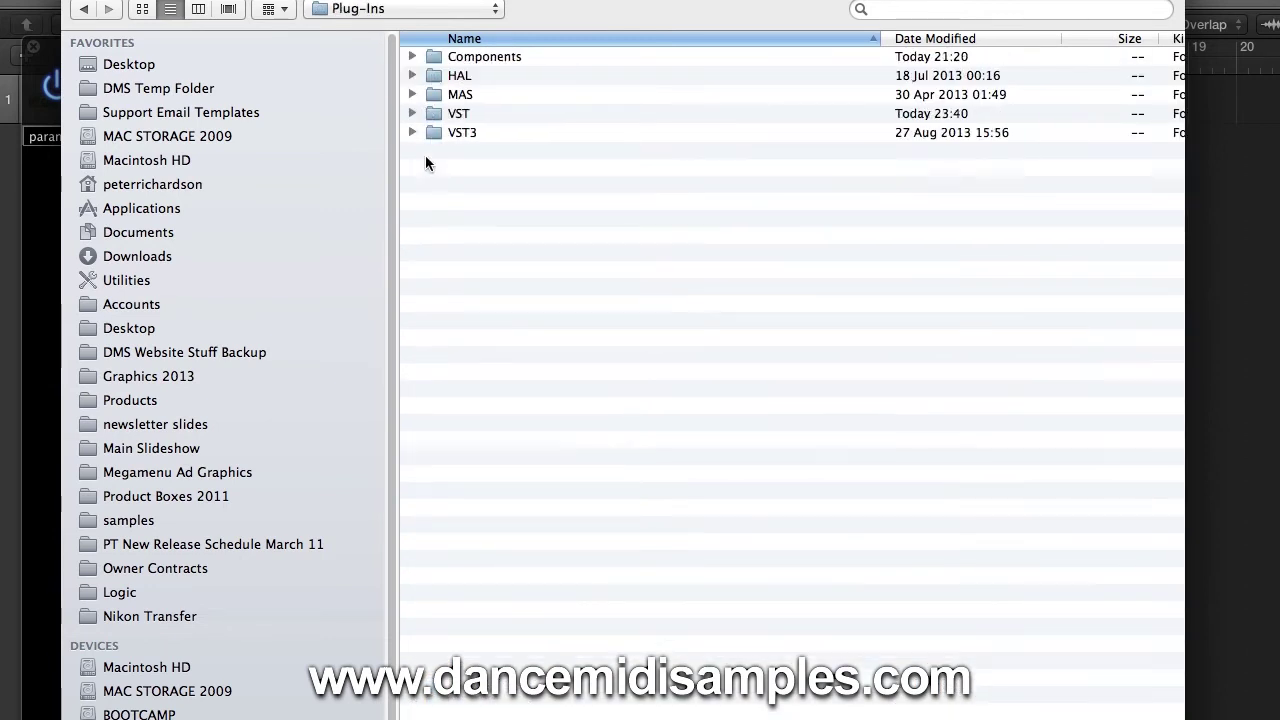
{"action": "double_click", "coordinate": [424, 113]}
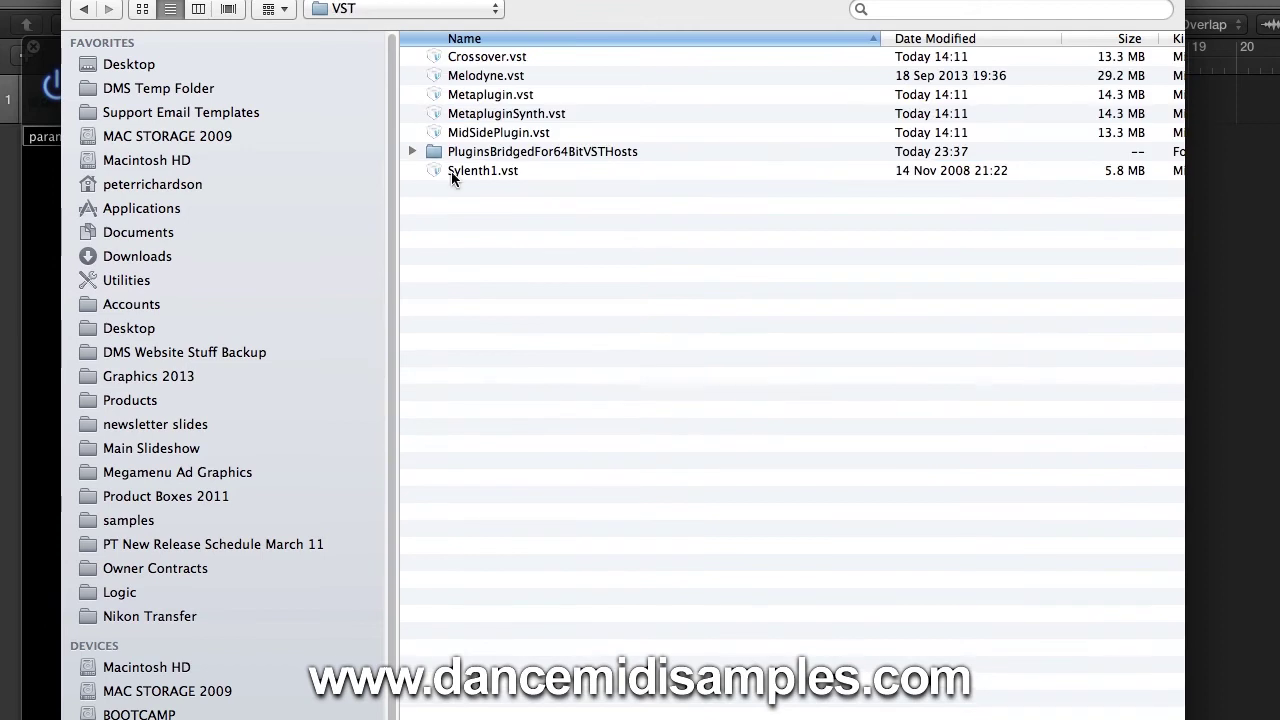
{"action": "left_click", "coordinate": [436, 155]}
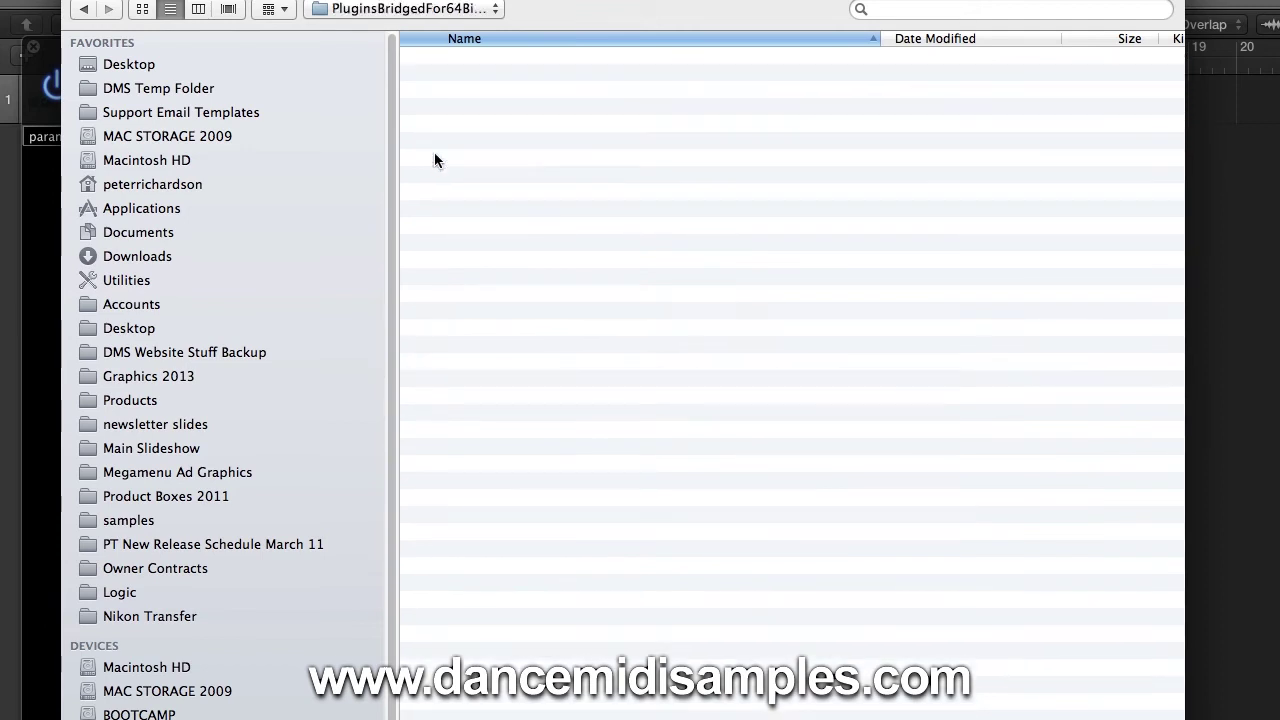
{"action": "left_click", "coordinate": [442, 78]}
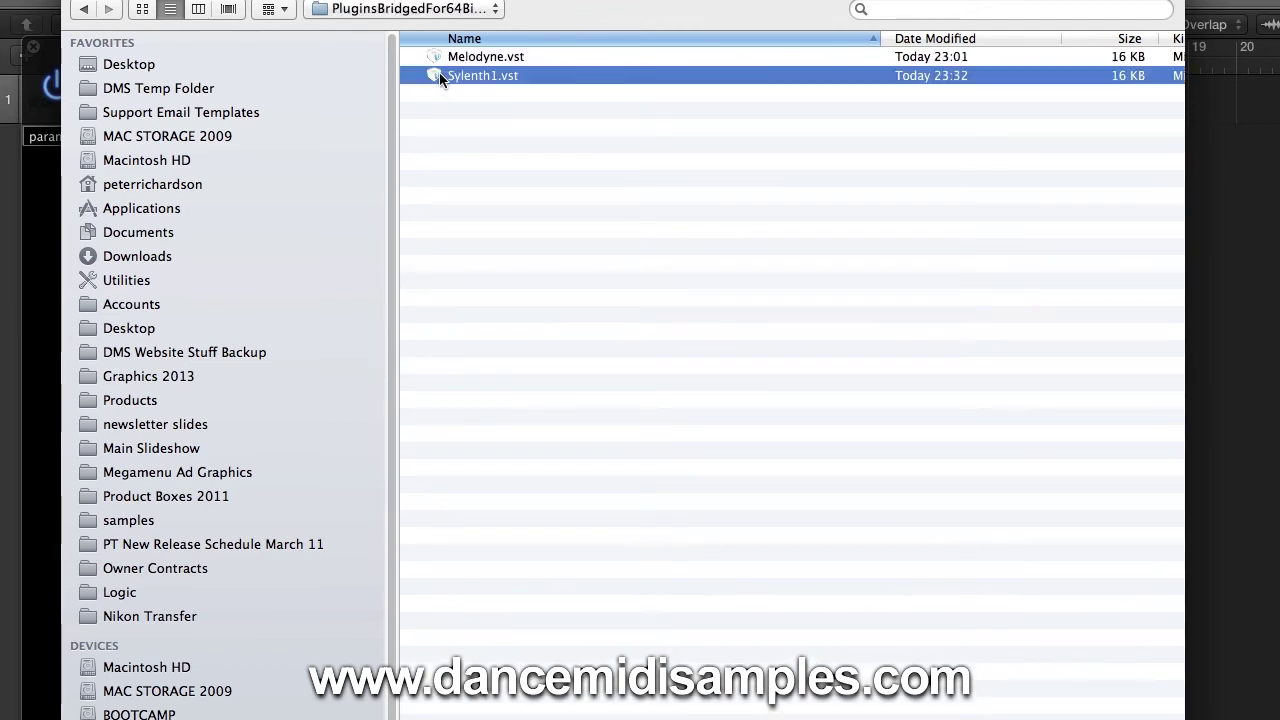
{"action": "double_click", "coordinate": [437, 78]}
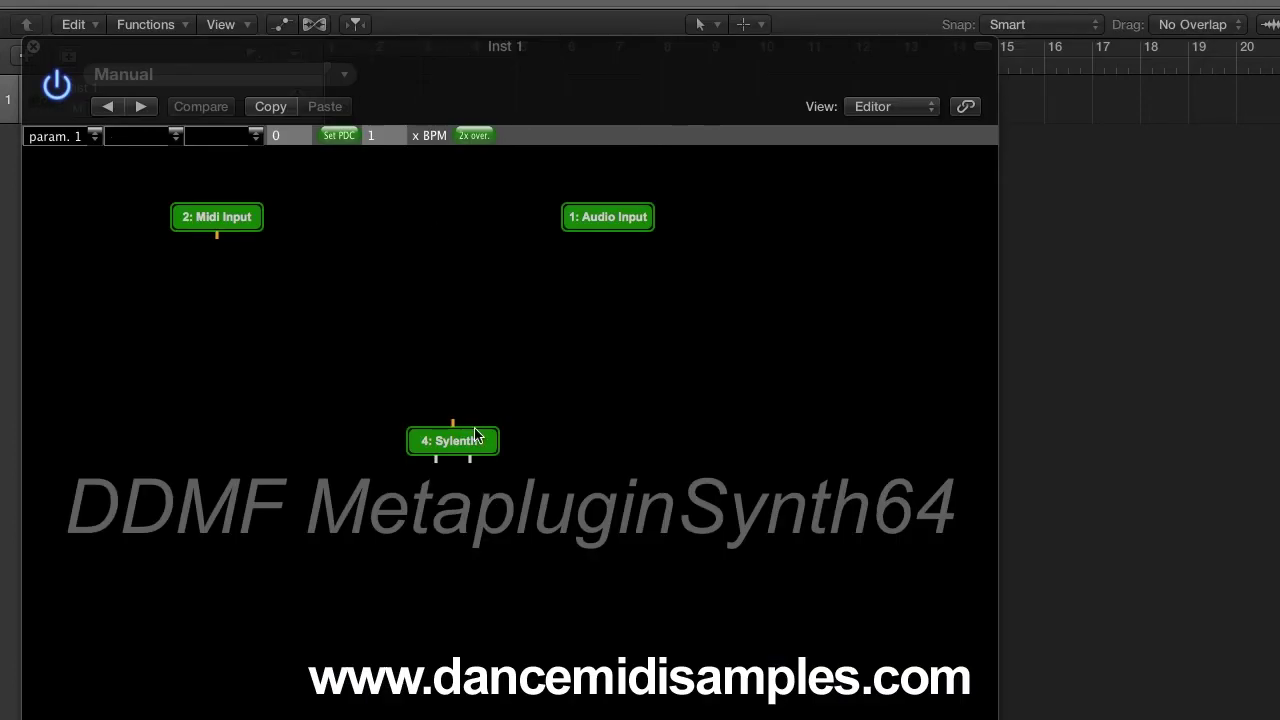
Step: Wire Midi Input to Sylenth1 and Sylenth1's outputs to Audio Output, then open Sylenth1's editor
{"action": "left_click_drag", "start_coordinate": [450, 445], "coordinate": [455, 406]}
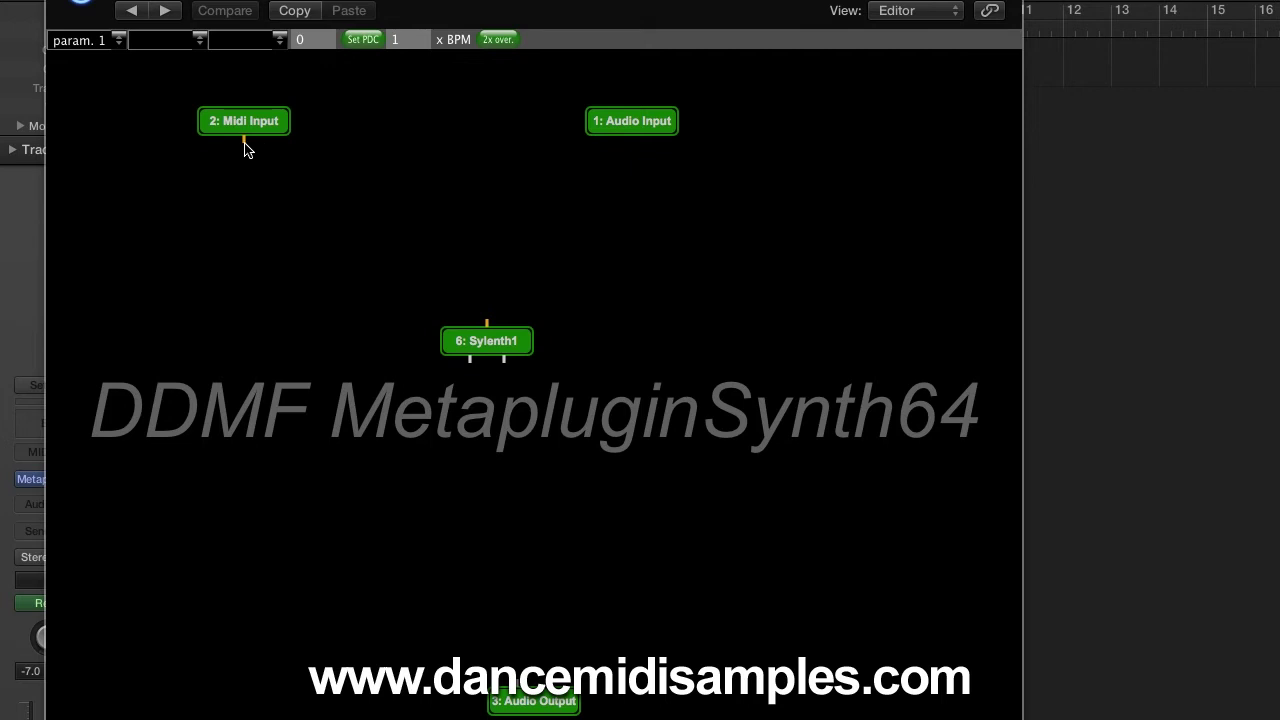
{"action": "left_click_drag", "start_coordinate": [246, 148], "coordinate": [516, 694]}
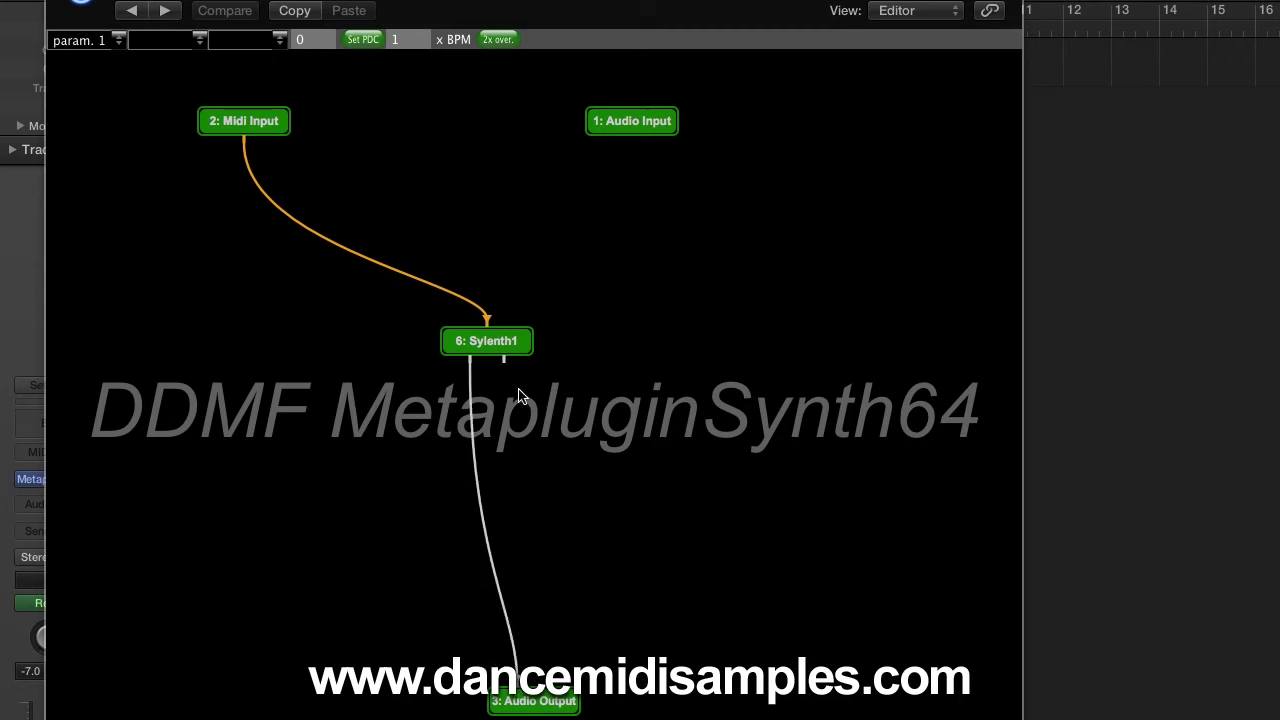
{"action": "left_click_drag", "start_coordinate": [505, 360], "coordinate": [549, 694]}
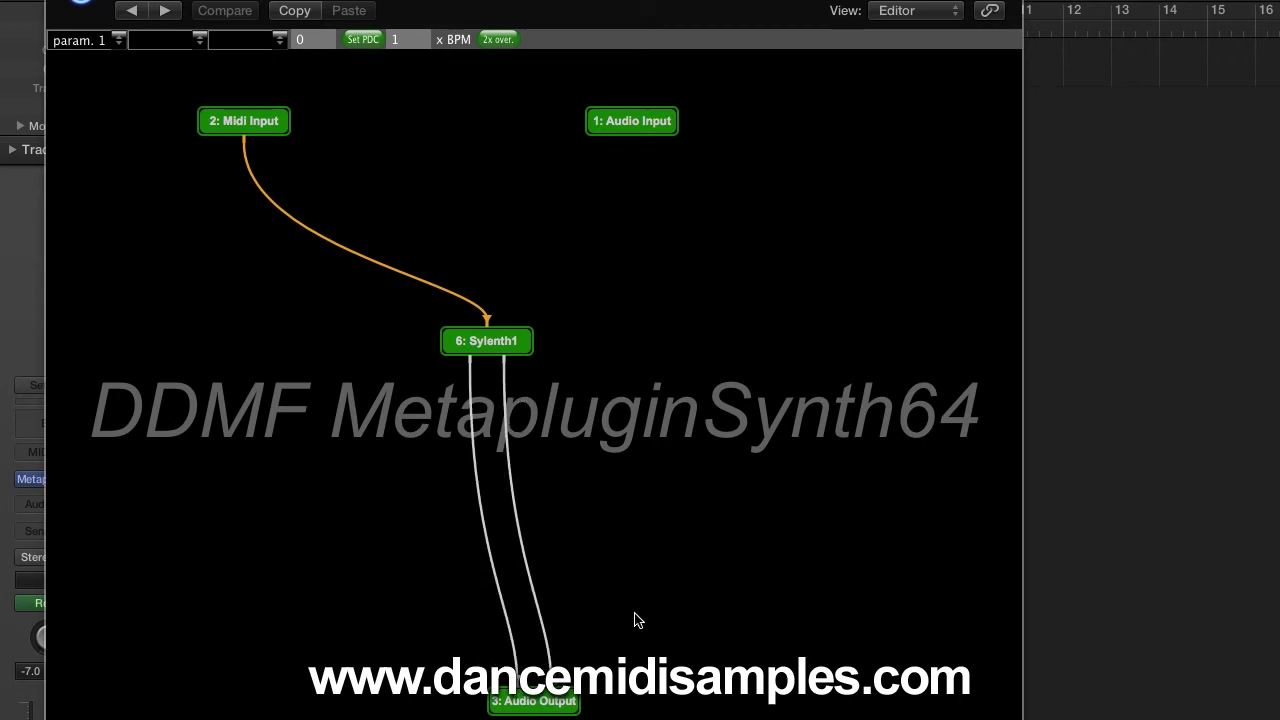
{"action": "double_click", "coordinate": [487, 341]}
{"action": "left_click", "coordinate": [999, 244]}
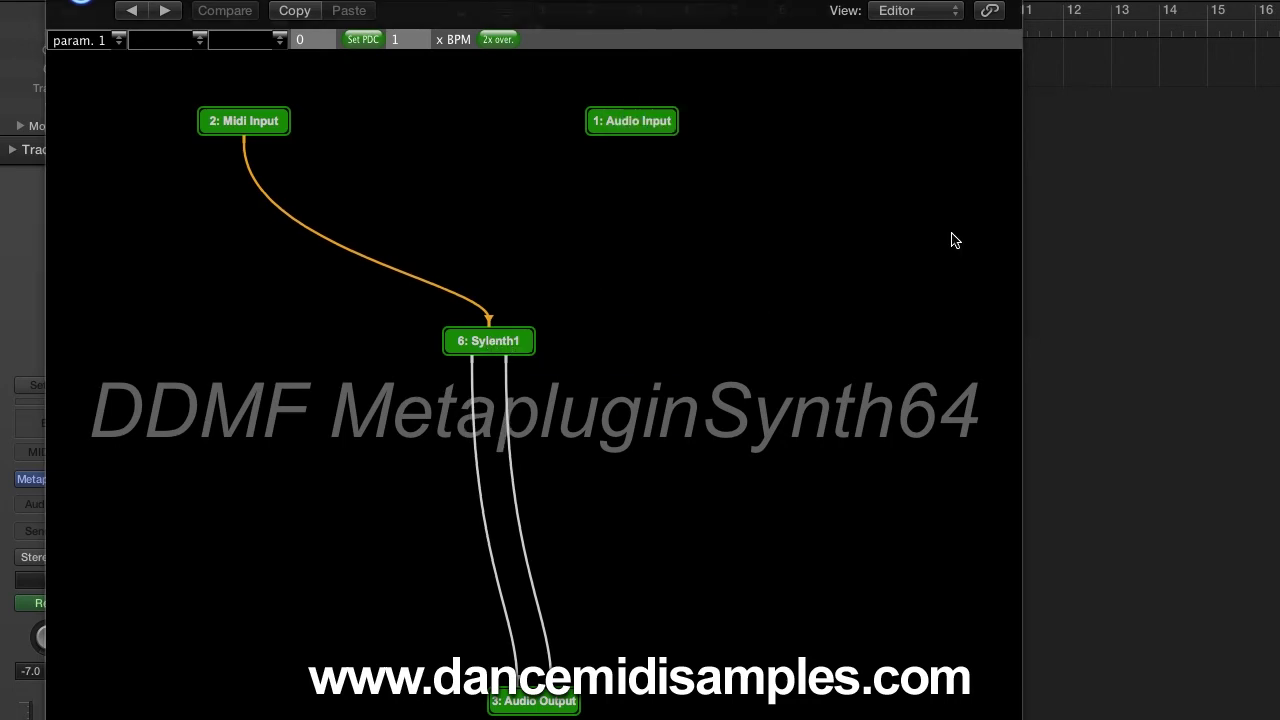
Step: Load the Sylenth1 preset 023: HOV Dominator
{"action": "left_click_drag", "start_coordinate": [692, 104], "coordinate": [580, 104]}
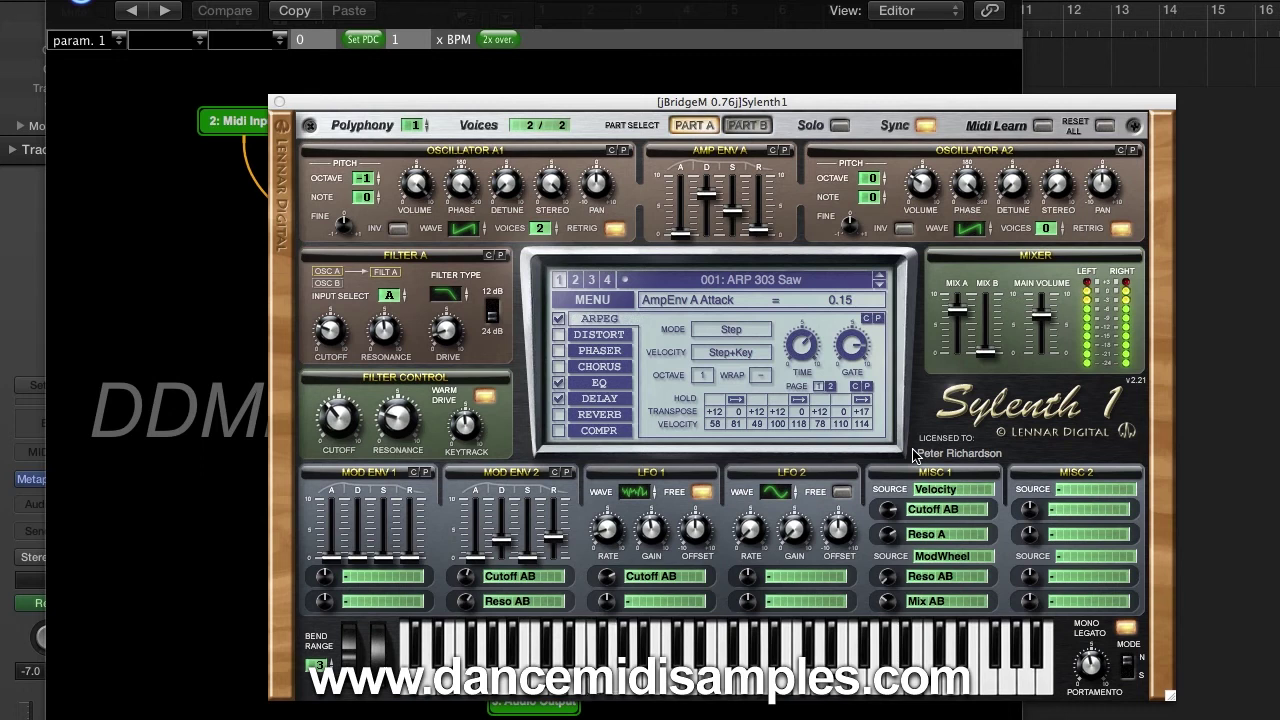
{"action": "left_click", "coordinate": [746, 278]}
{"action": "left_click", "coordinate": [751, 693]}
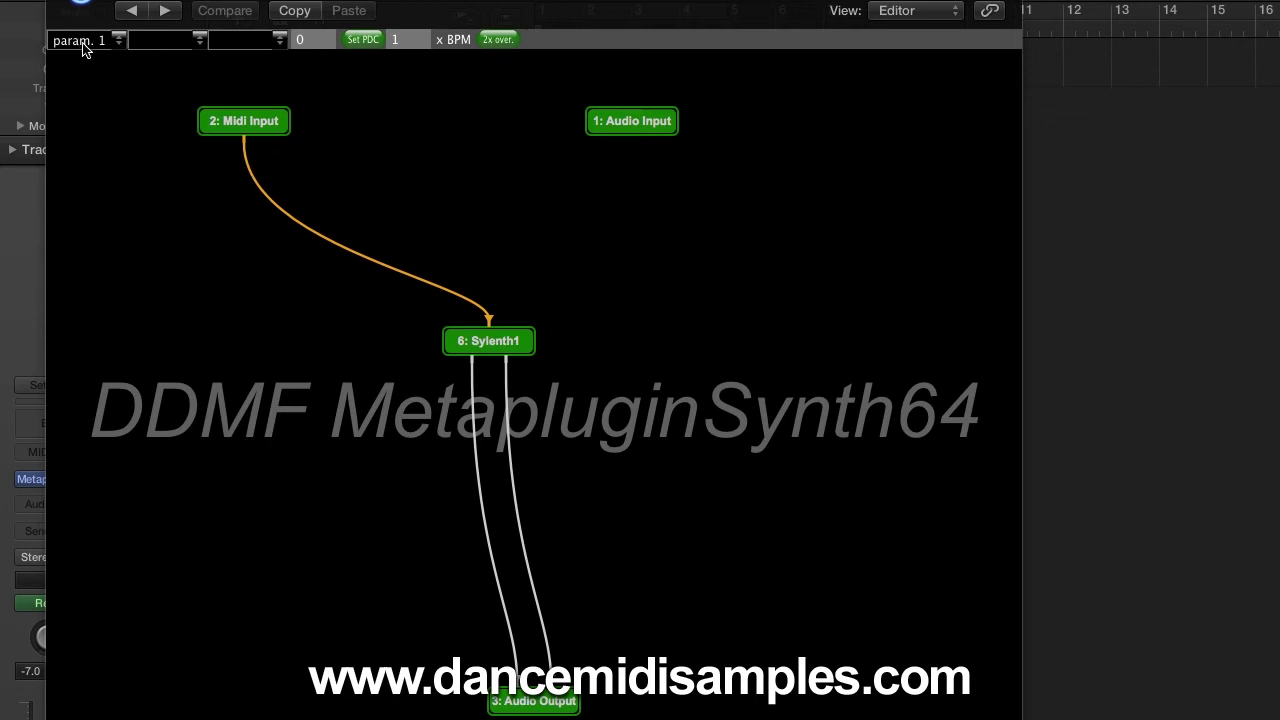
Step: Target the Metaplugin's param 1 at the 6: Sylenth1 node
{"action": "left_click", "coordinate": [199, 40]}
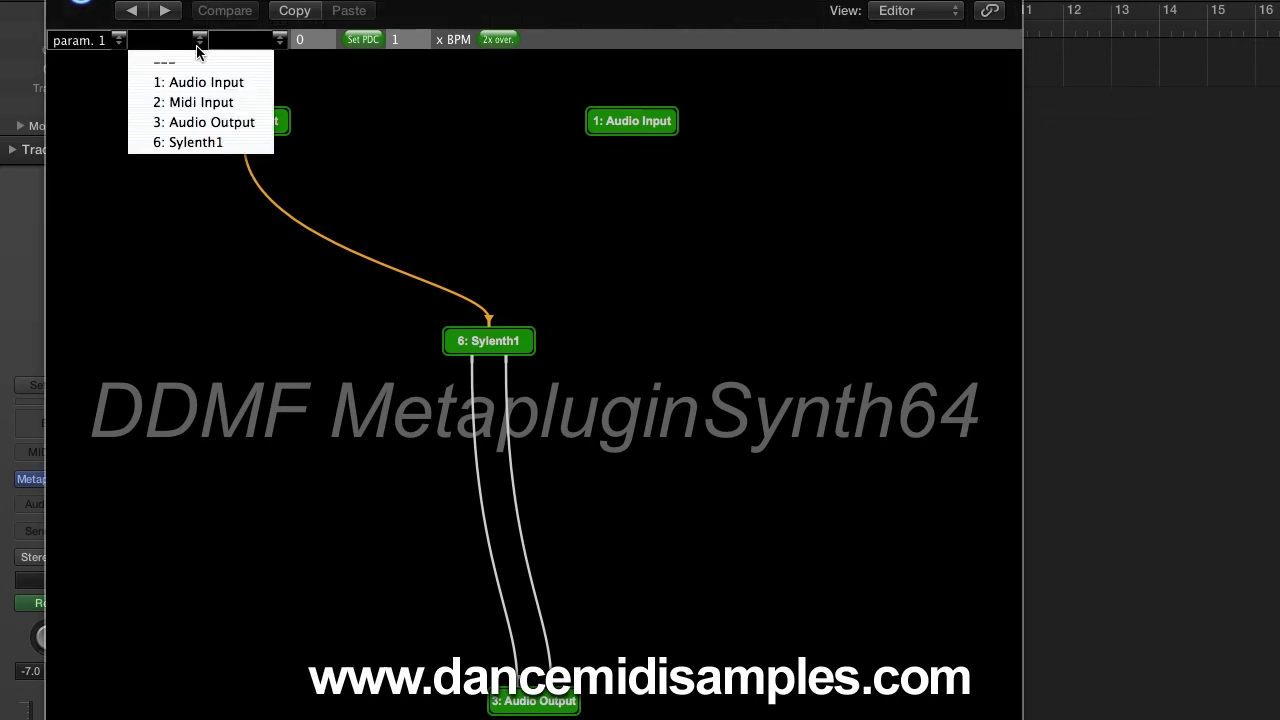
{"action": "left_click", "coordinate": [193, 145]}
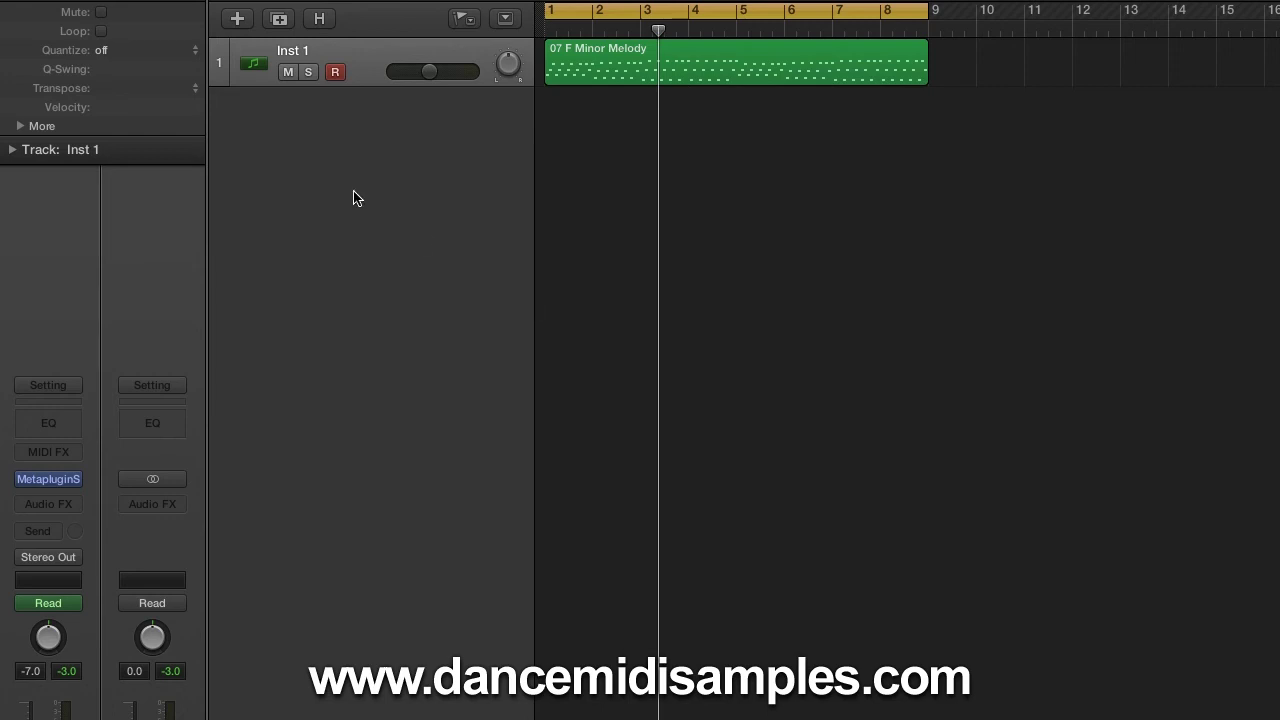
Step: Show automation on Inst 1 and add a lane for 1 MetapluginS: param1
{"action": "key", "text": "a"}
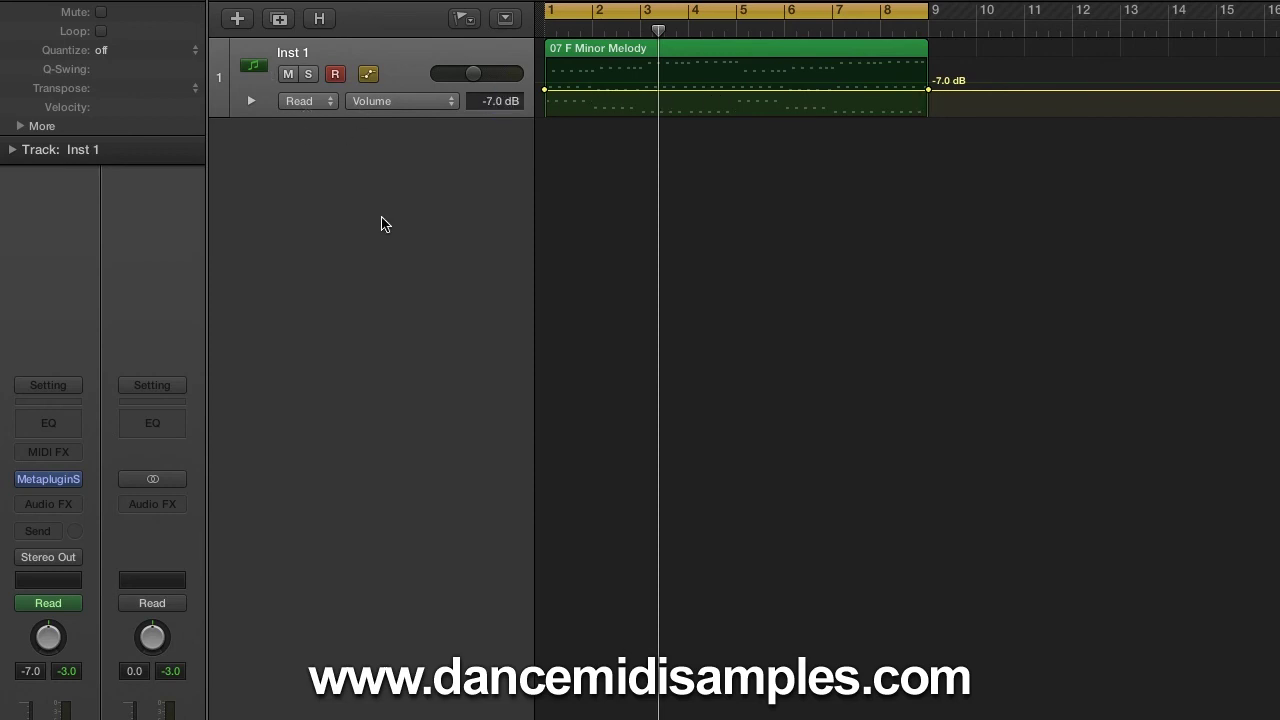
{"action": "left_click", "coordinate": [251, 102]}
{"action": "left_click", "coordinate": [332, 150]}
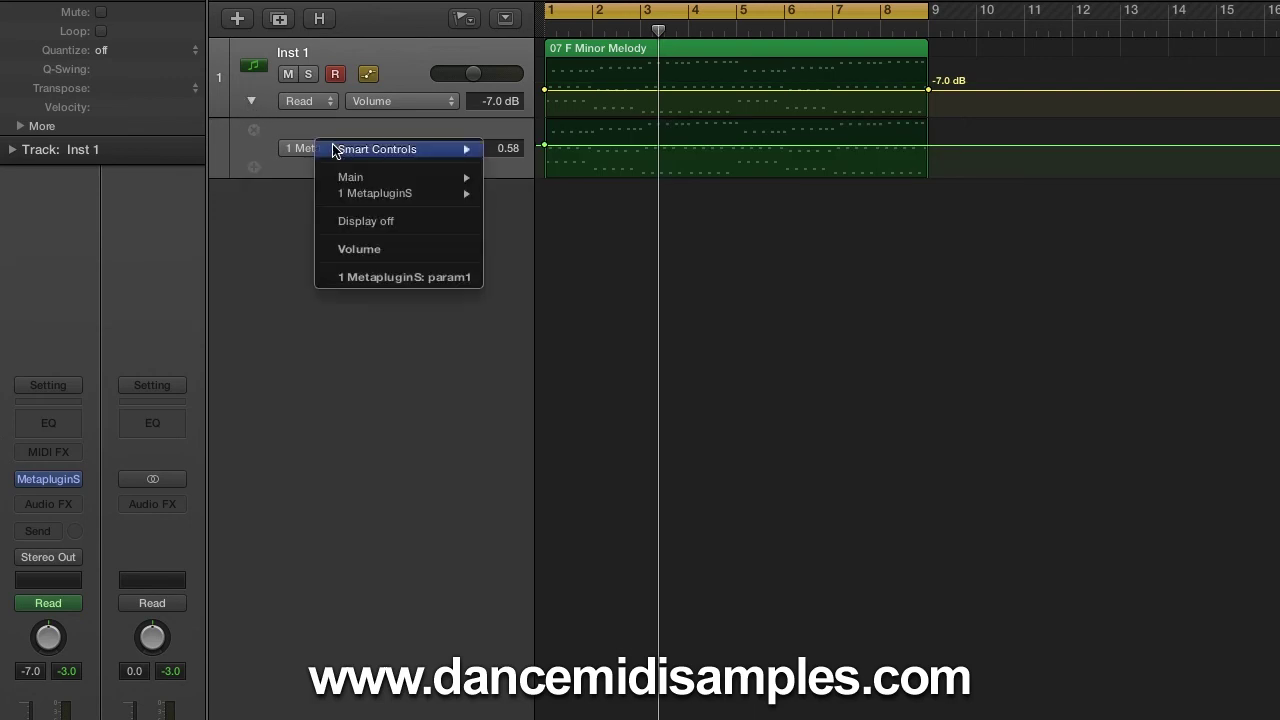
{"action": "left_click", "coordinate": [374, 279]}
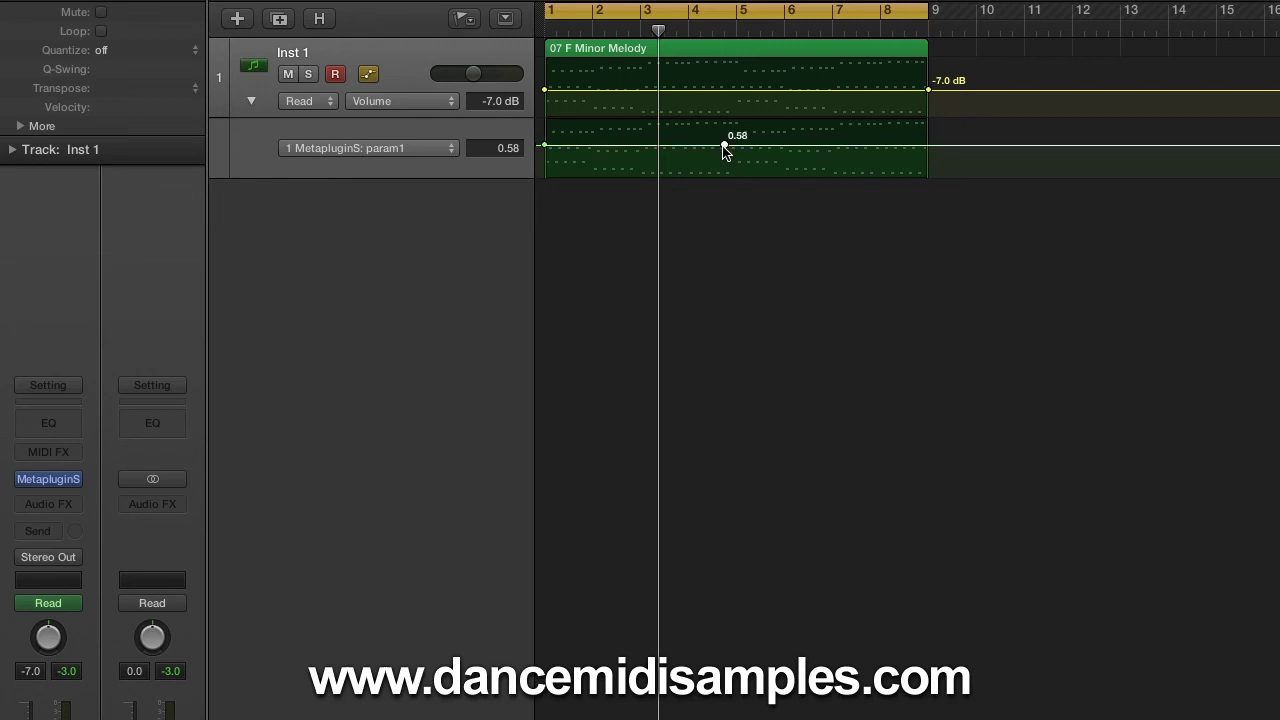
Step: Draw a param1 ramp from 0.31 at bar 1 to 1.00 at bar 8 and start playback
{"action": "left_click_drag", "start_coordinate": [726, 148], "coordinate": [920, 100]}
{"action": "left_click_drag", "start_coordinate": [736, 123], "coordinate": [910, 121]}
{"action": "left_click_drag", "start_coordinate": [545, 146], "coordinate": [543, 190]}
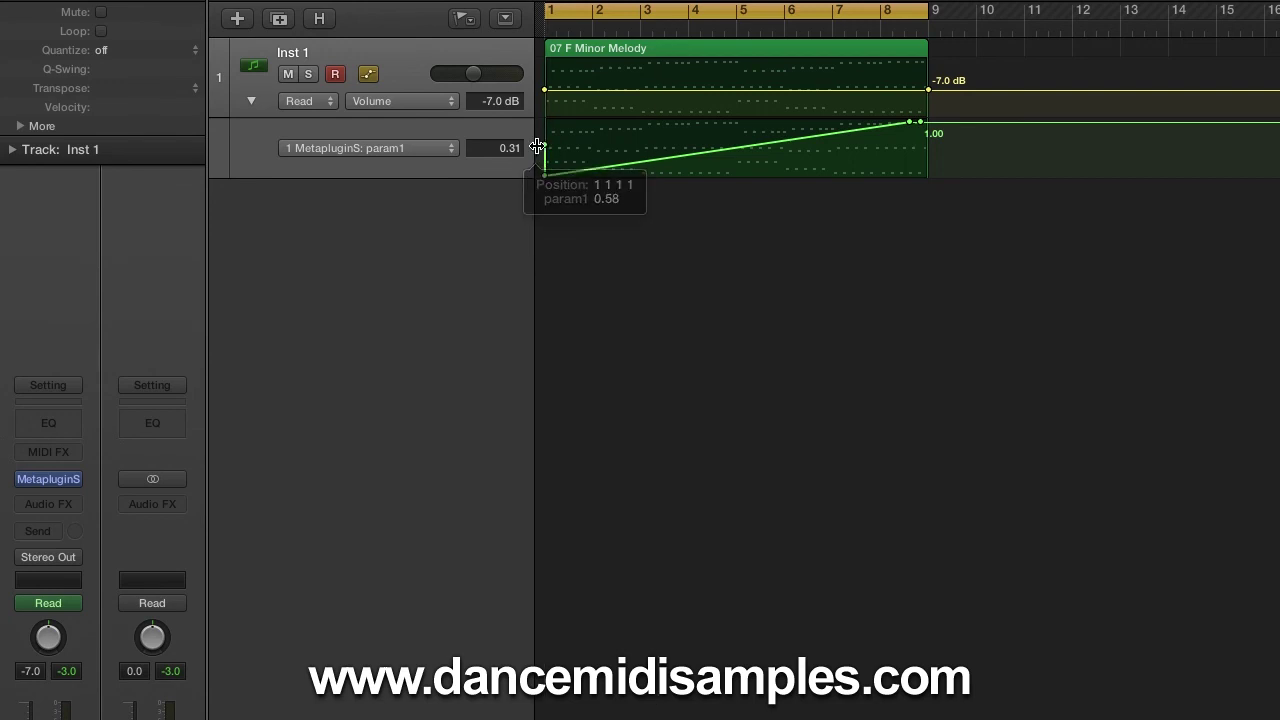
{"action": "key", "text": "space"}
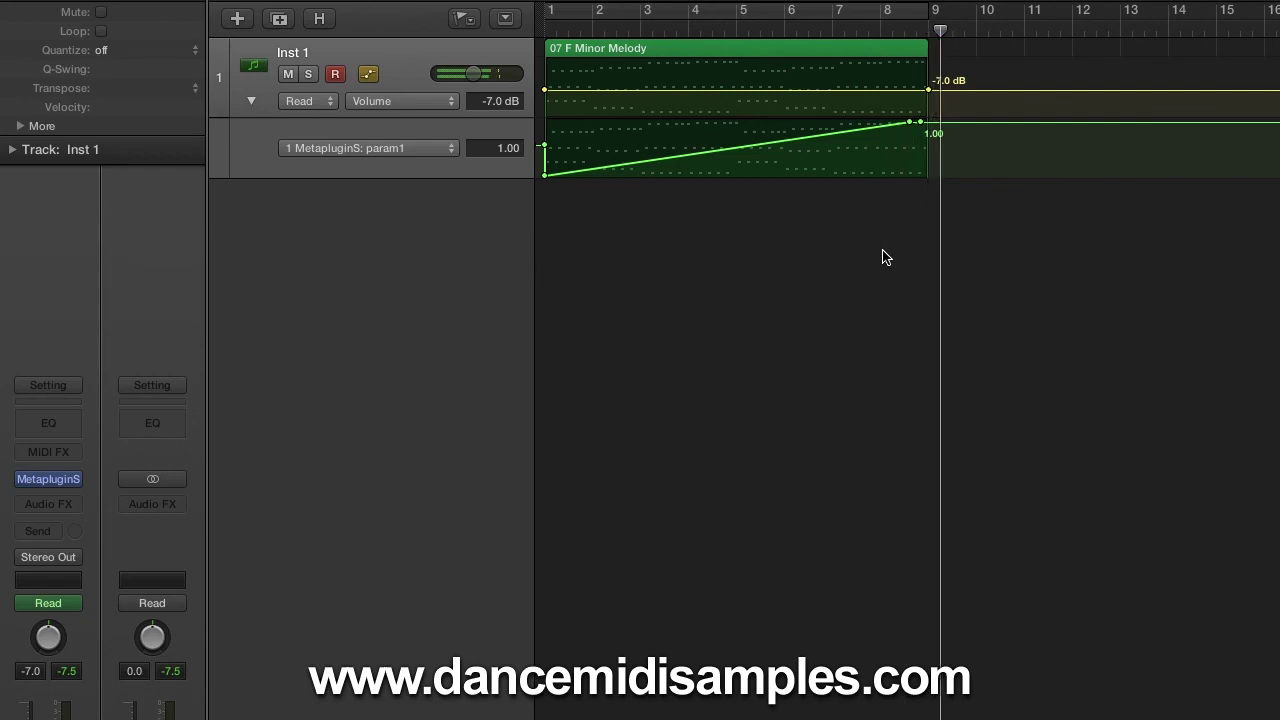
Step: Stop playback just past bar 9, after the 07 F Minor Melody region and param1 ramp finish
{"action": "key", "text": "space"}
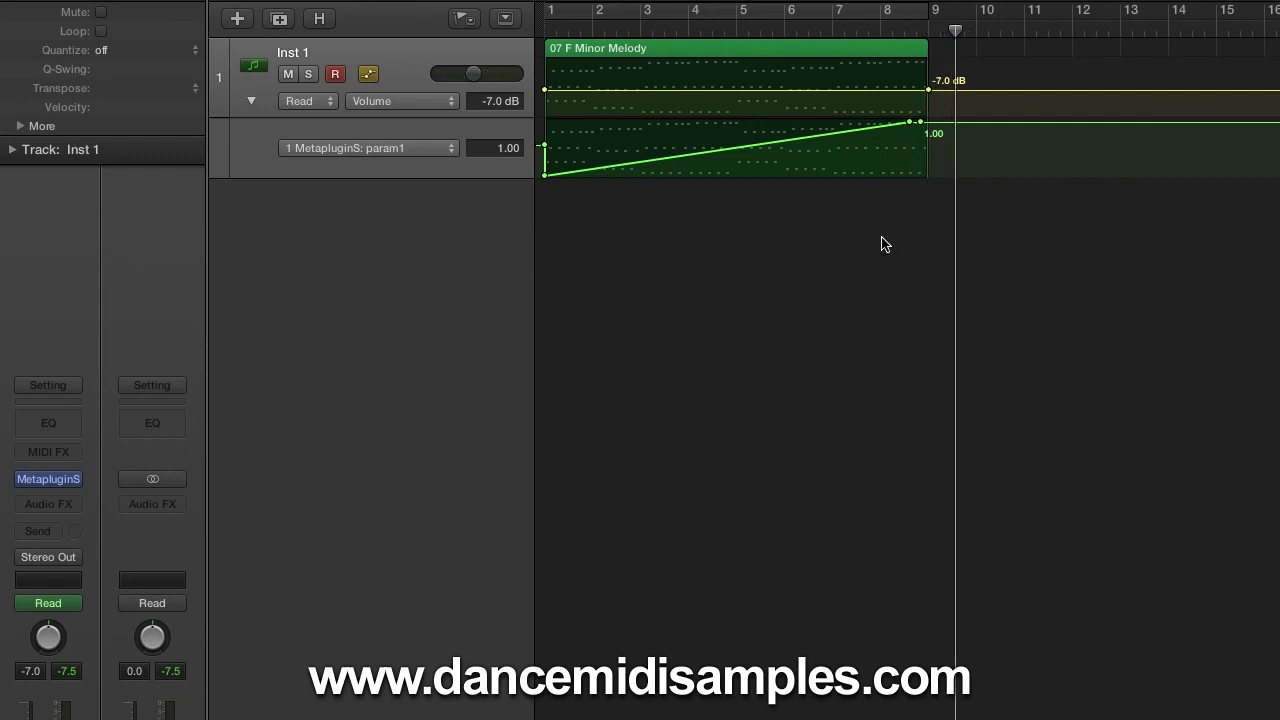